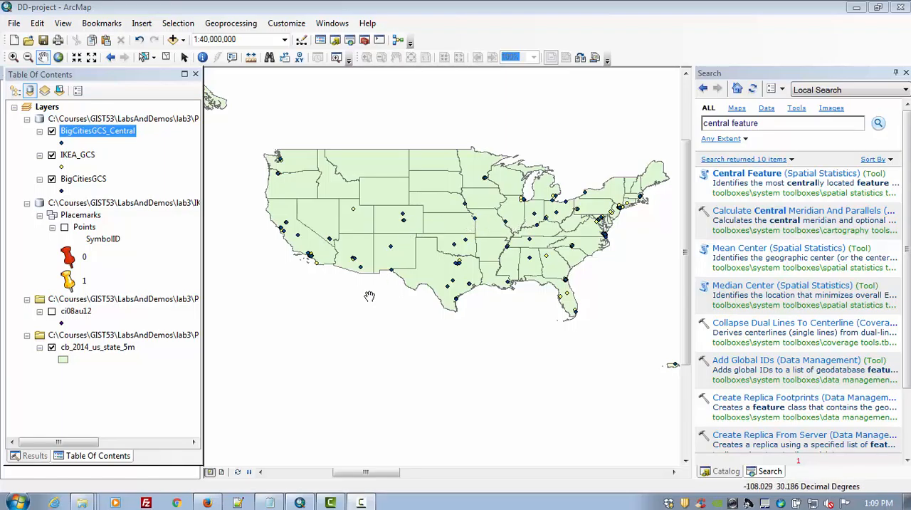
- Review the messages of the Central Feature run in the geoprocessing results and return to the layer list
left_click(32, 456)
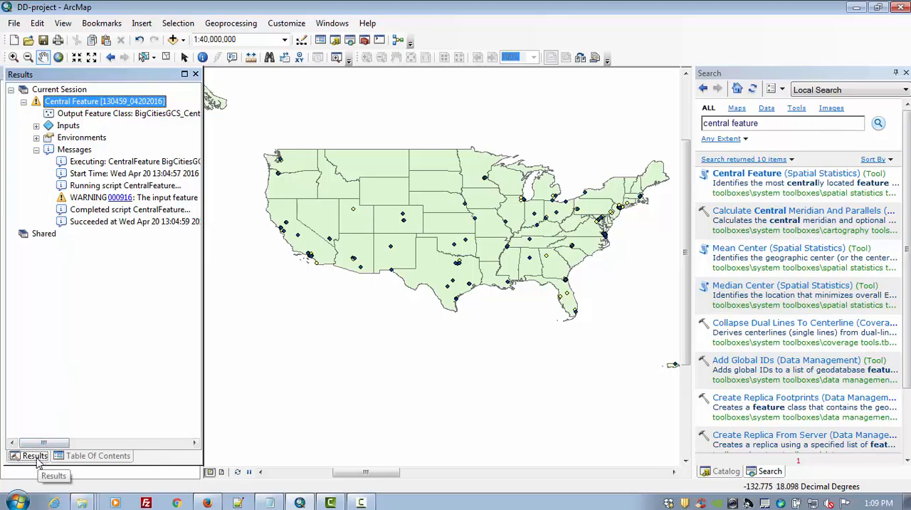
left_click(81, 460)
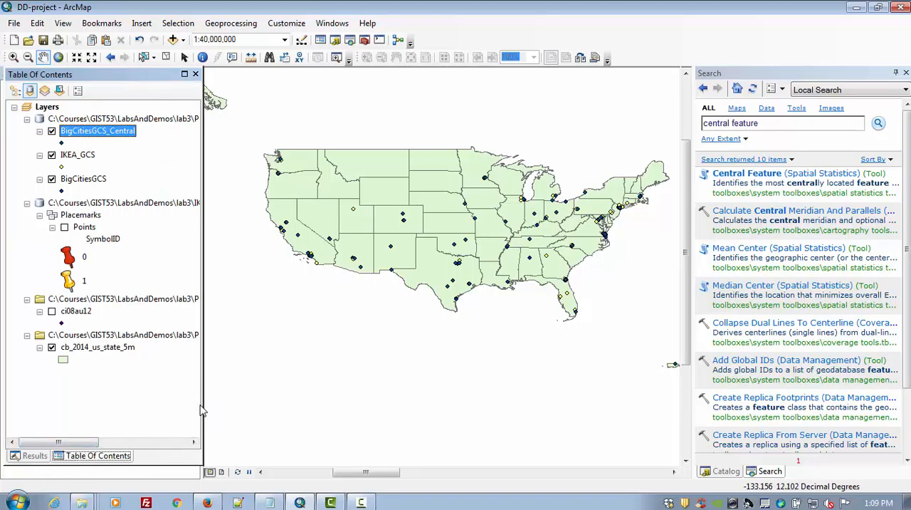
- Set the data frame's coordinate system to the projected world system Mercator (world), accepting it despite the differing geographic coordinate system
left_click(61, 23)
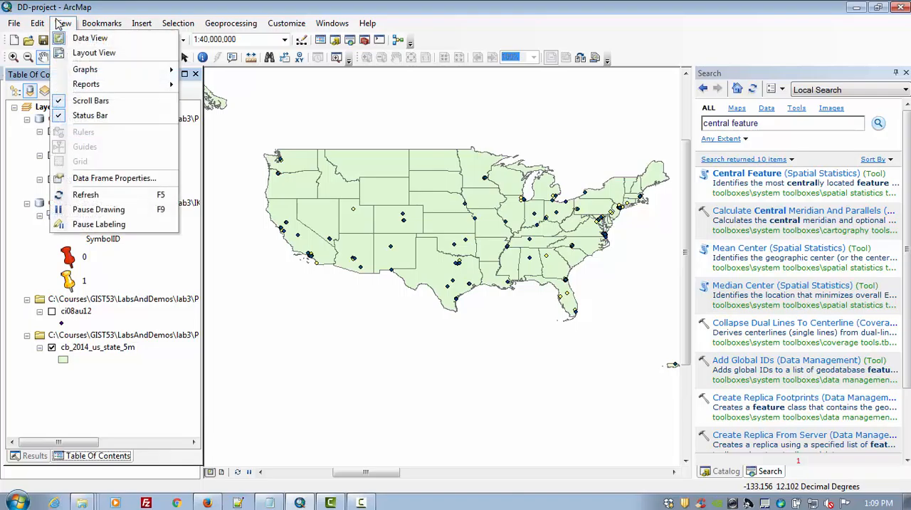
left_click(75, 180)
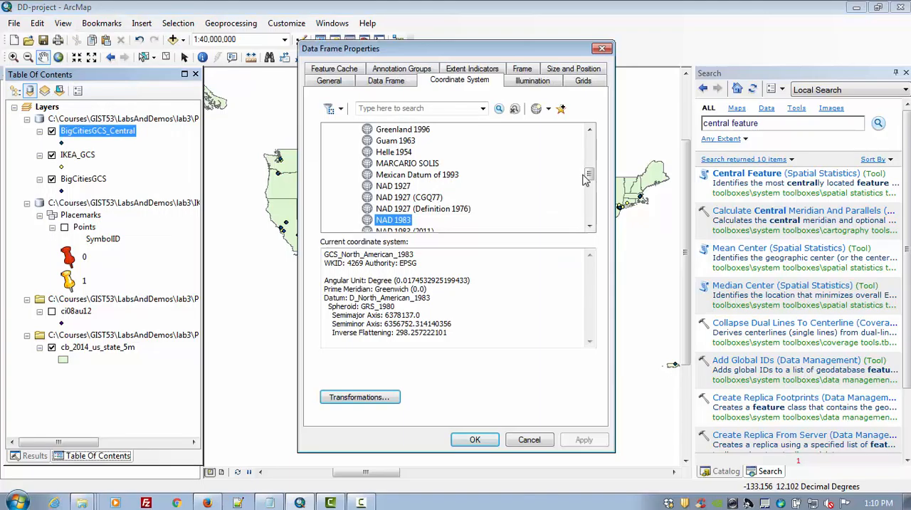
left_click_drag(584, 180, 577, 142)
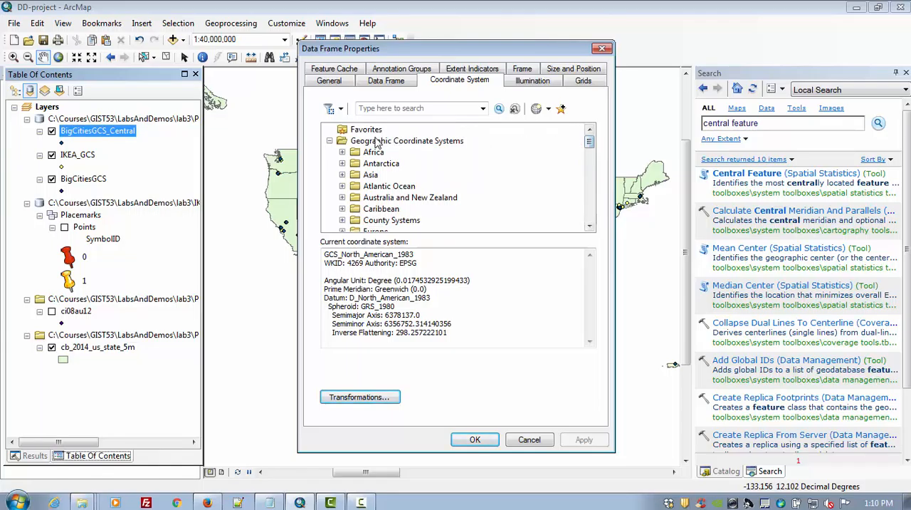
left_click(330, 141)
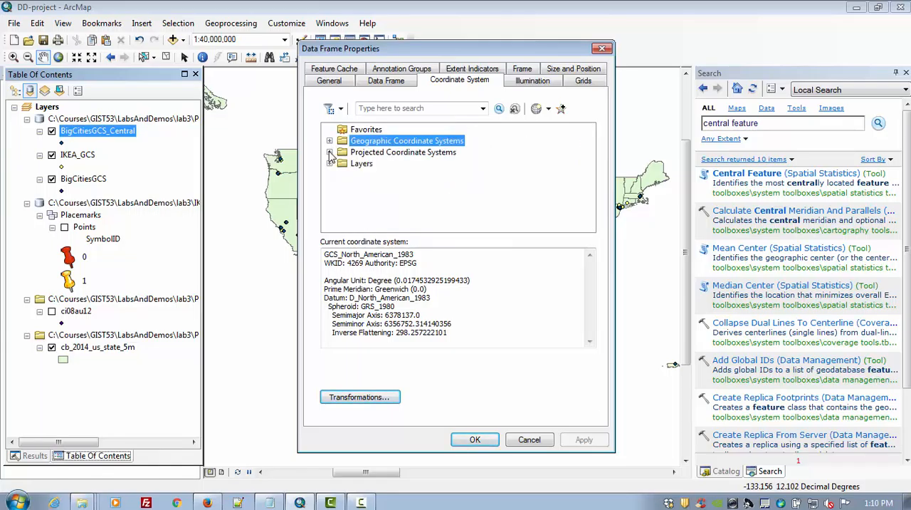
left_click(330, 151)
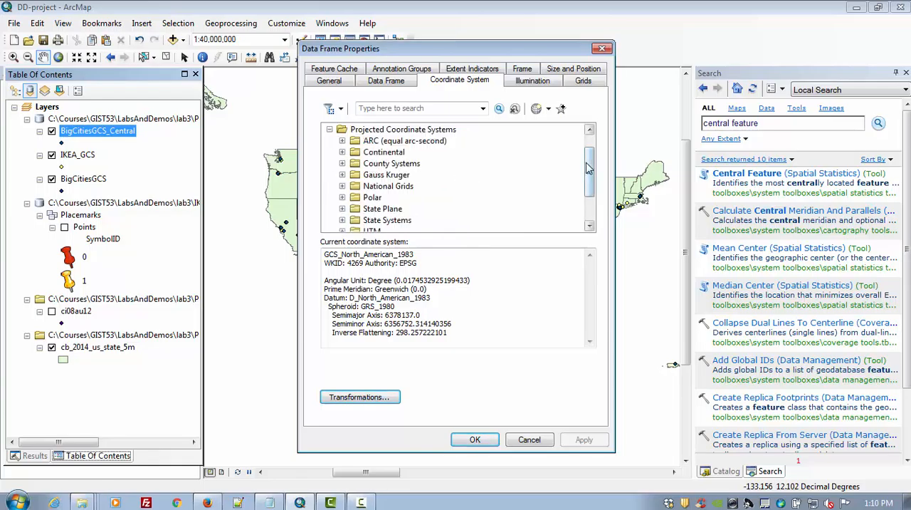
left_click_drag(589, 167, 589, 187)
left_click(343, 209)
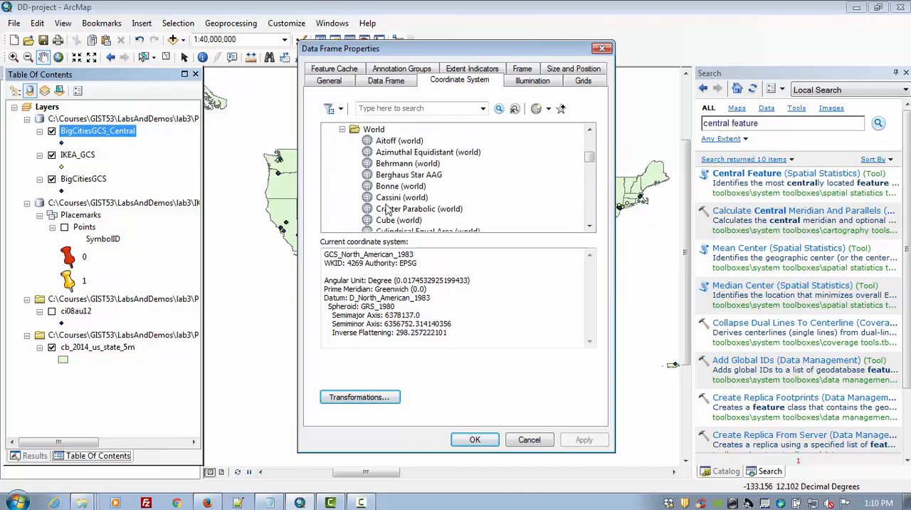
left_click_drag(589, 157, 601, 187)
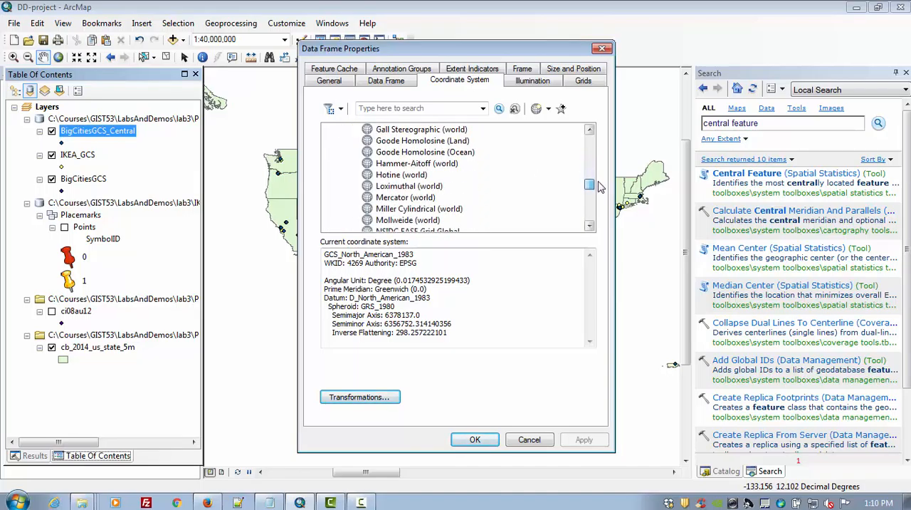
left_click(379, 199)
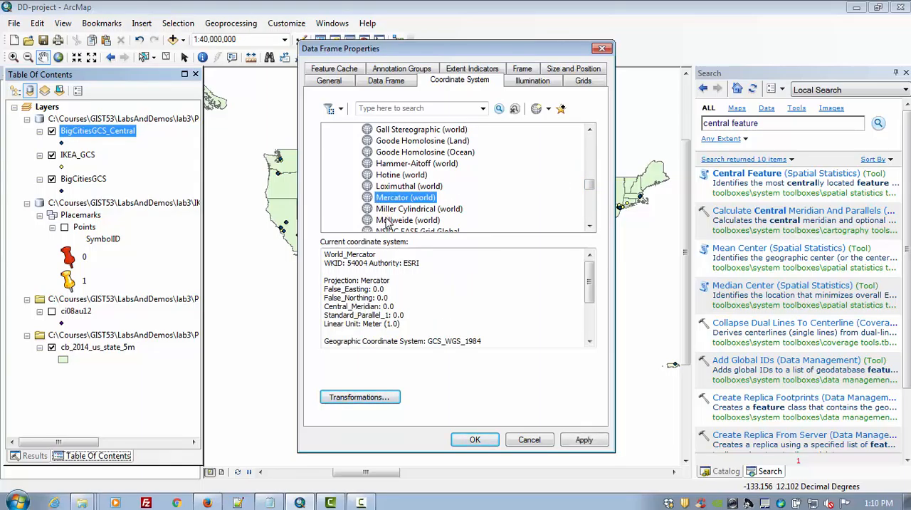
left_click(596, 442)
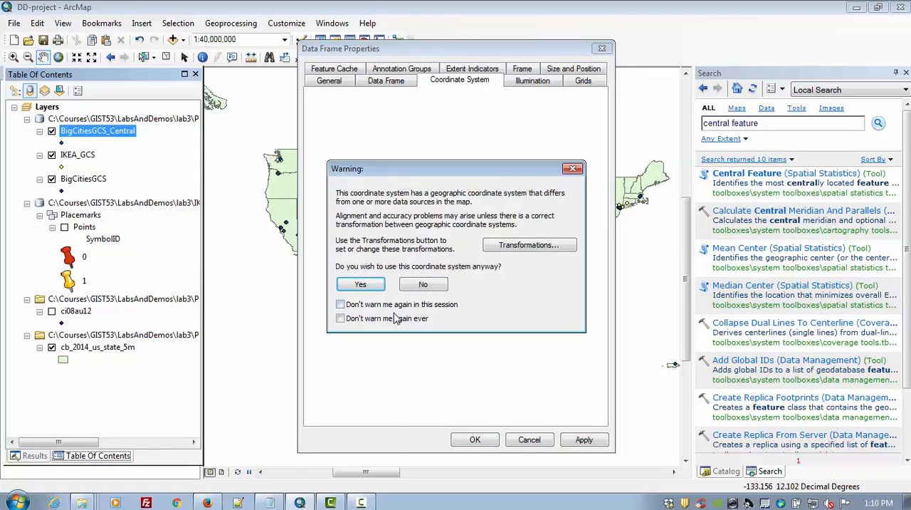
left_click(361, 285)
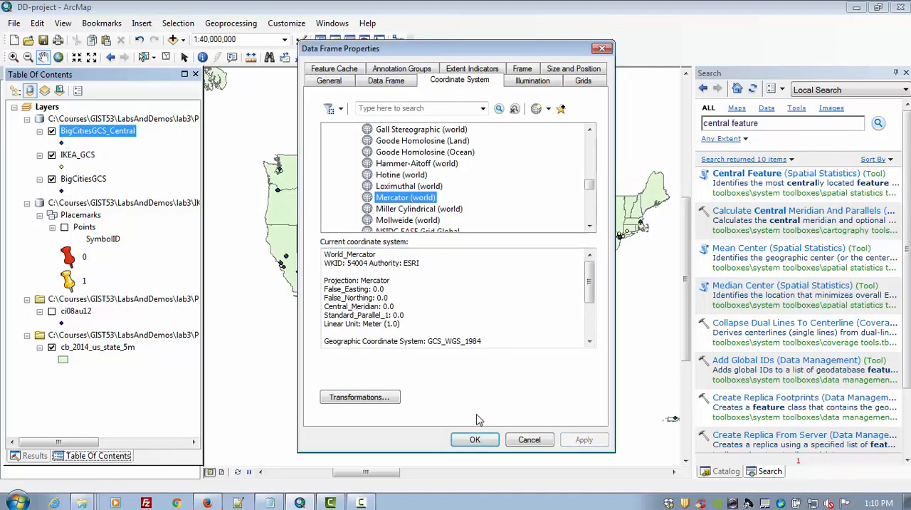
left_click(489, 445)
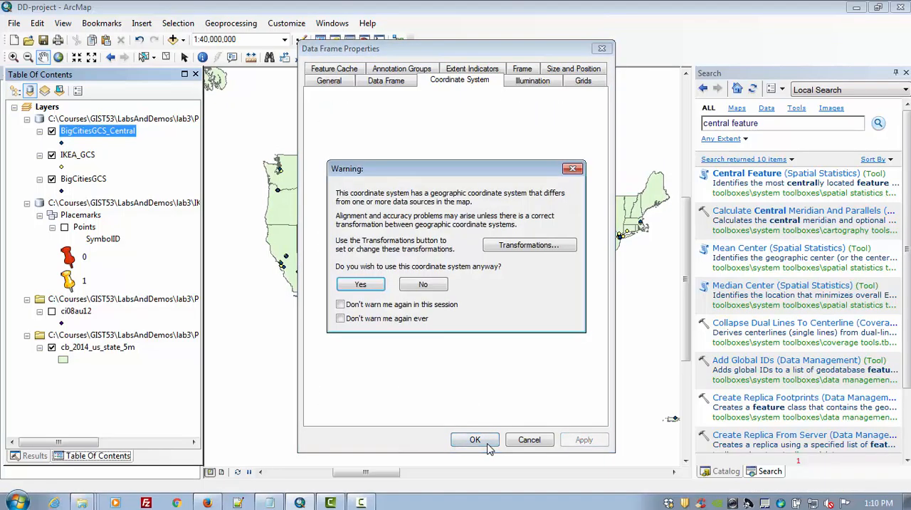
left_click(361, 286)
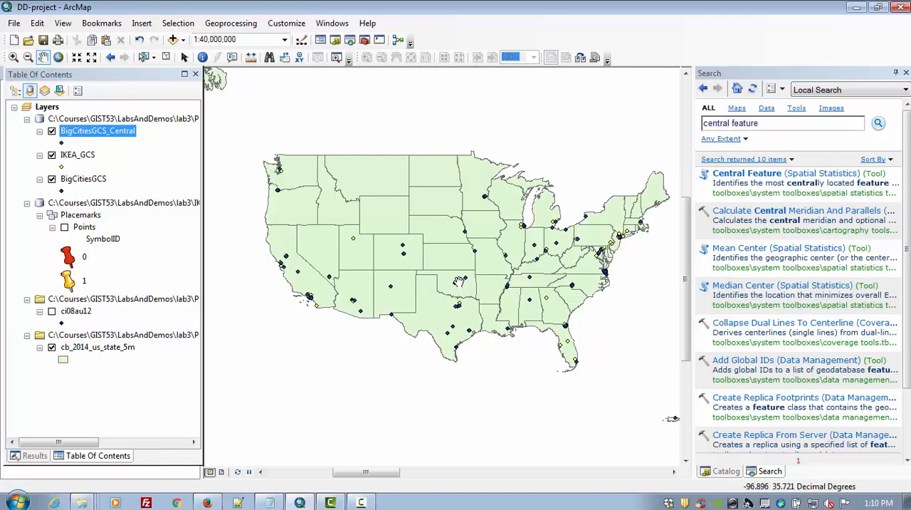
- Export all BigCitiesGCS_Central features in the data frame's coordinate system to ProjectionProblems.gdb as BigCitesProjected, without adding the result to the map
right_click(91, 134)
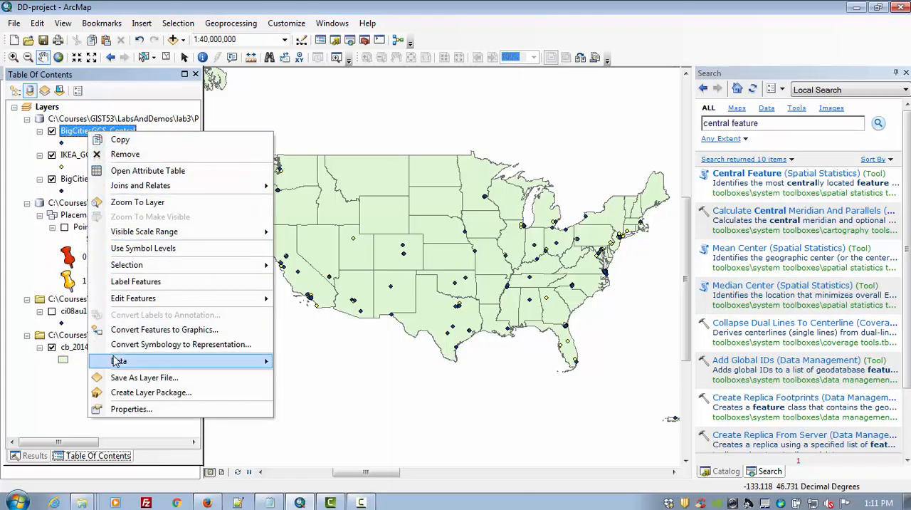
mouse_move(118, 361)
left_click(318, 377)
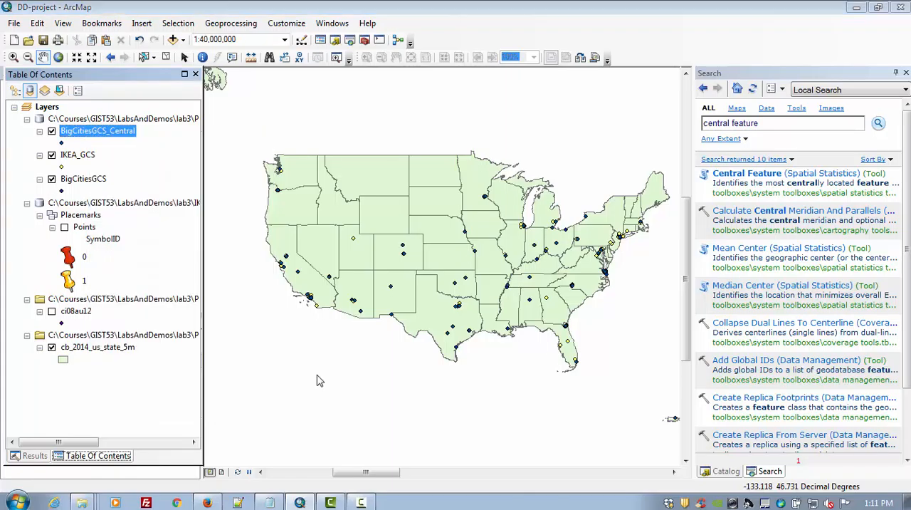
left_click(348, 221)
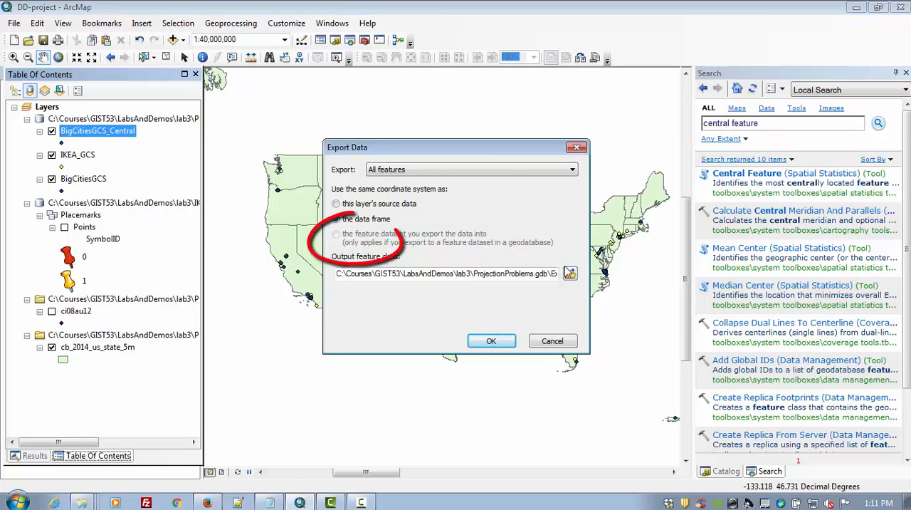
left_click(570, 275)
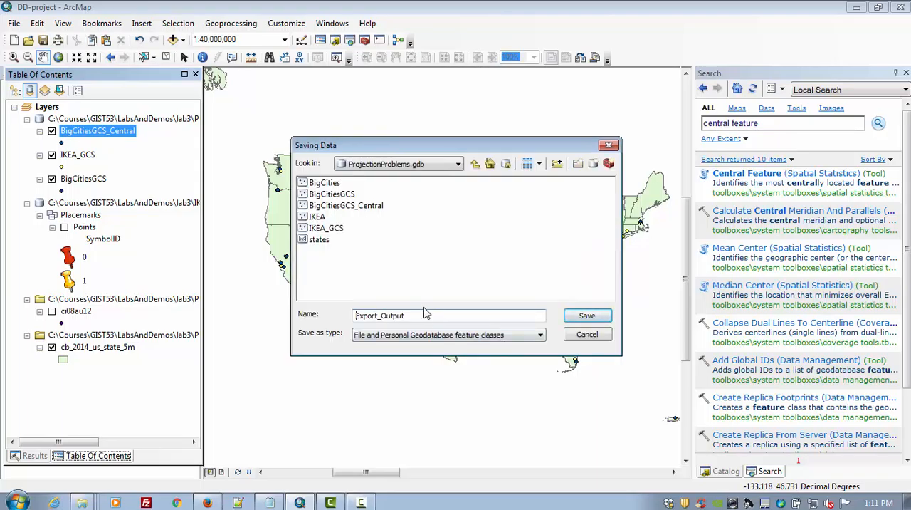
double_click(382, 316)
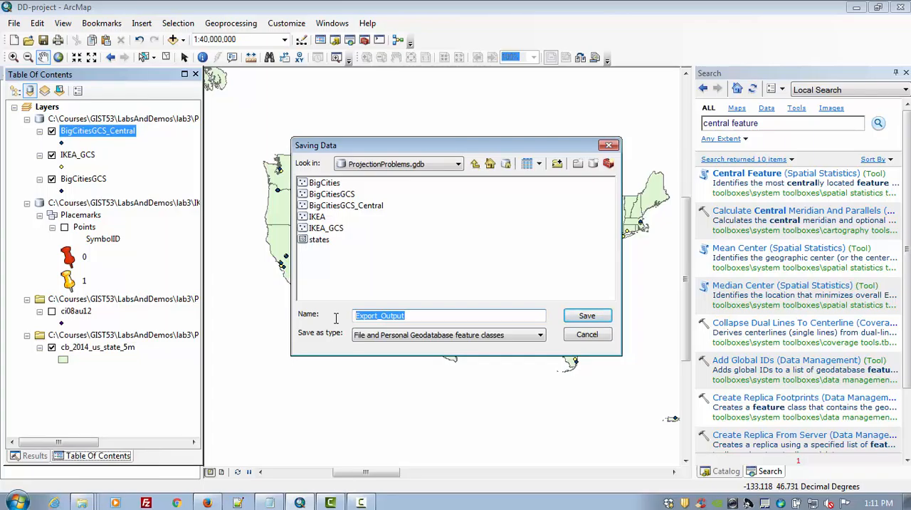
type("BigCites")
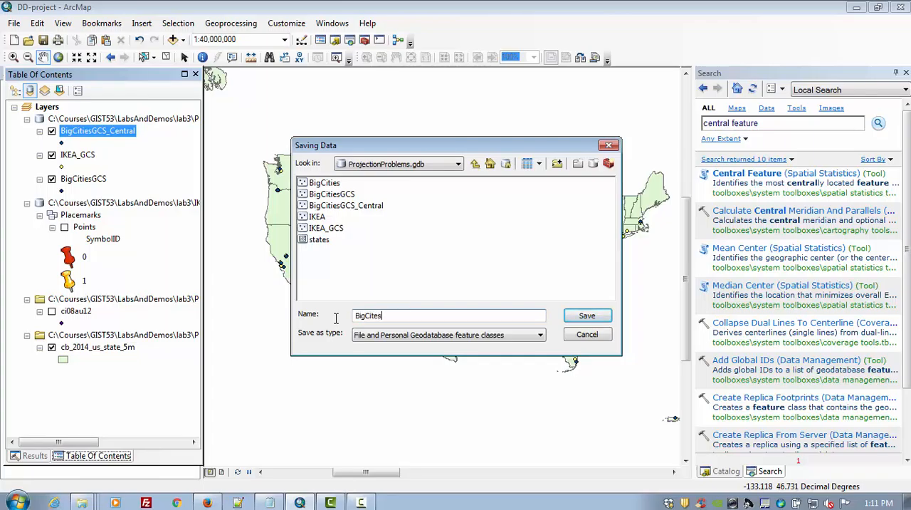
type("Projected")
left_click(586, 318)
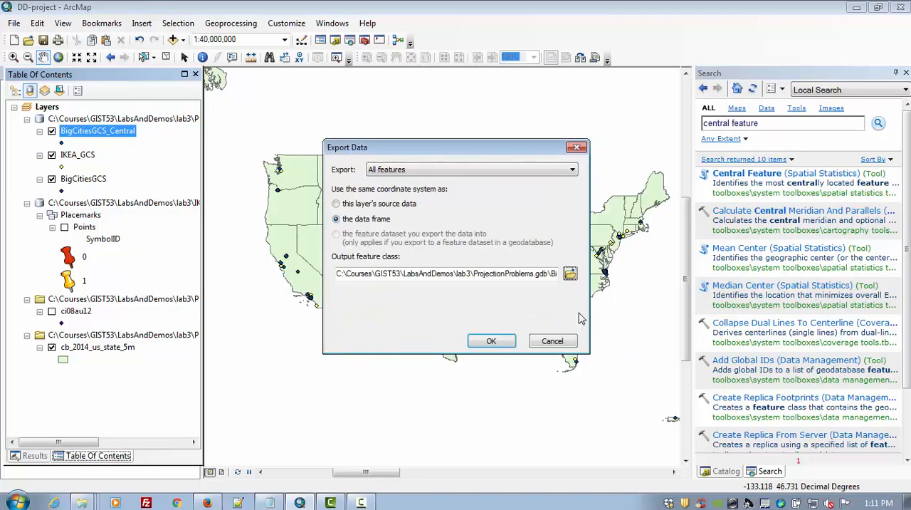
left_click(489, 341)
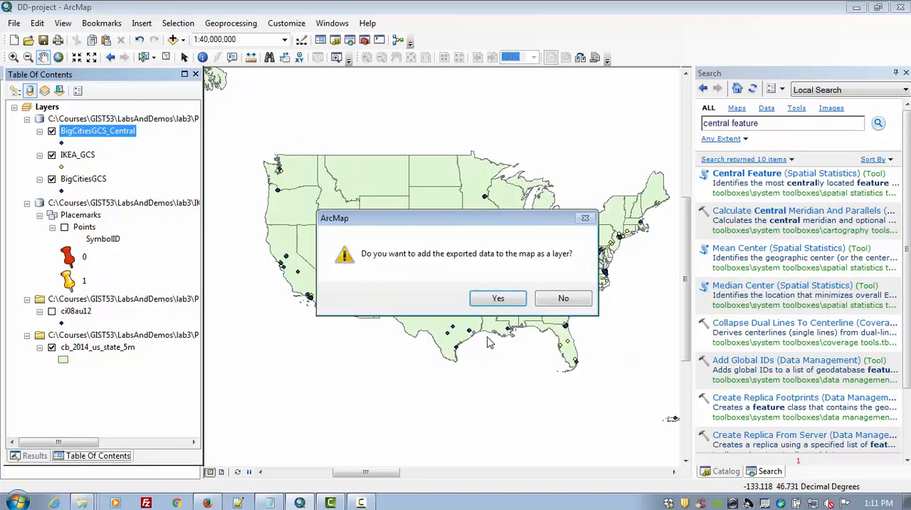
left_click(559, 299)
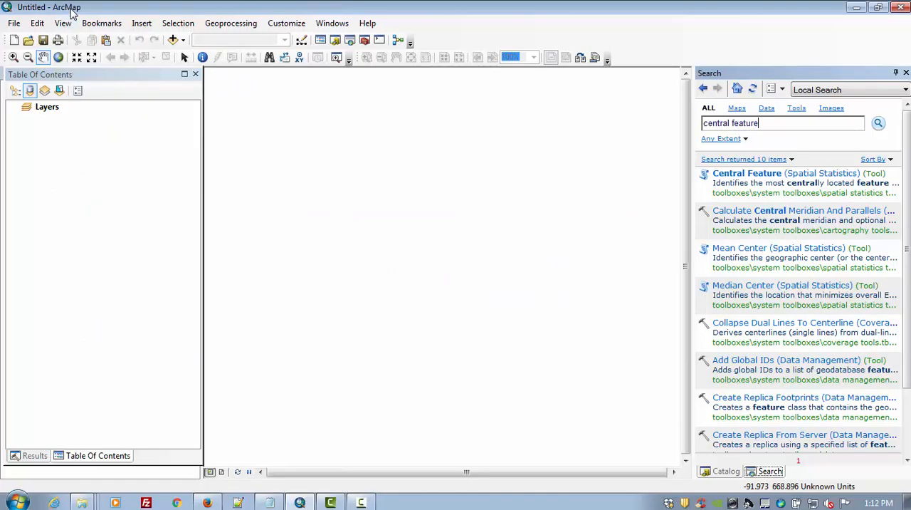
- Set the empty map's data frame to the projected world coordinate system Mercator (world)
left_click(69, 23)
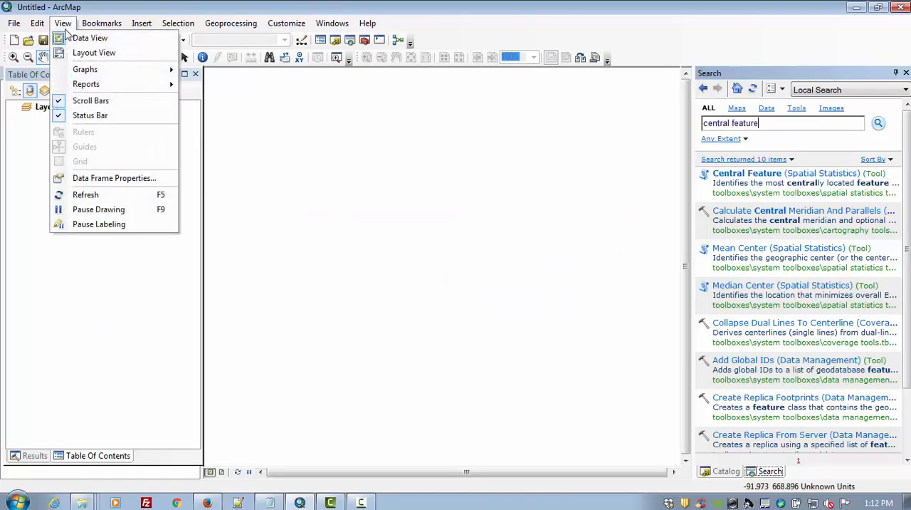
left_click(89, 180)
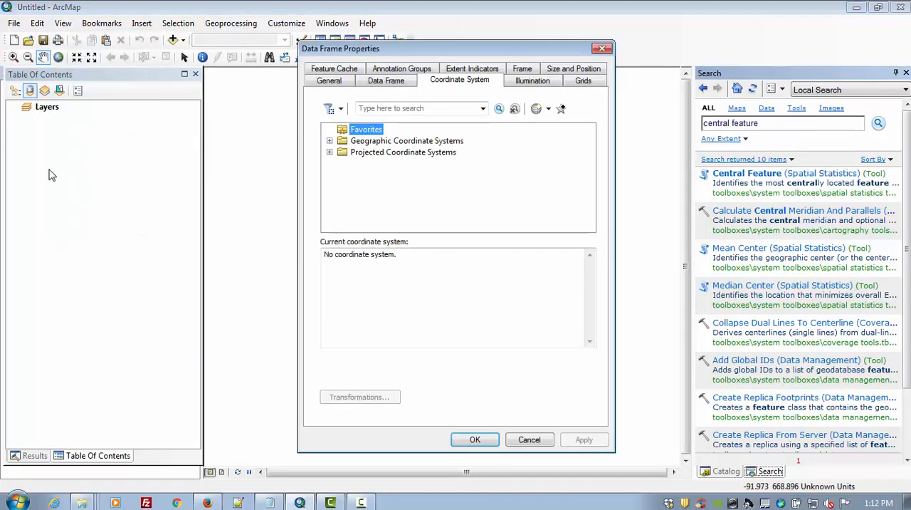
left_click(331, 152)
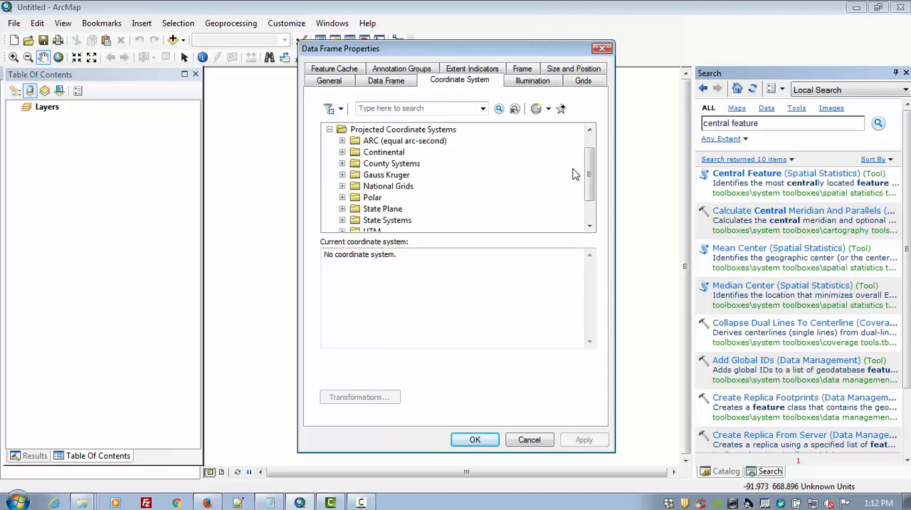
left_click_drag(591, 170, 591, 192)
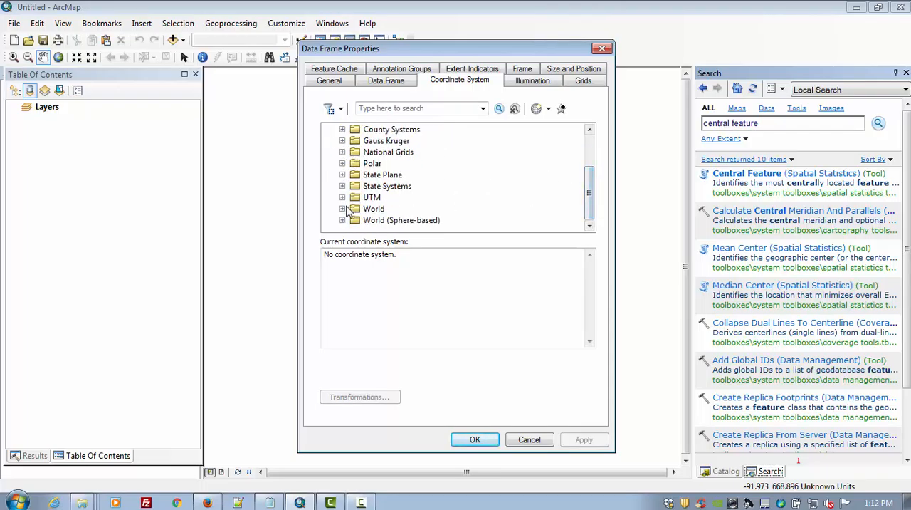
left_click(342, 208)
left_click_drag(590, 161, 591, 185)
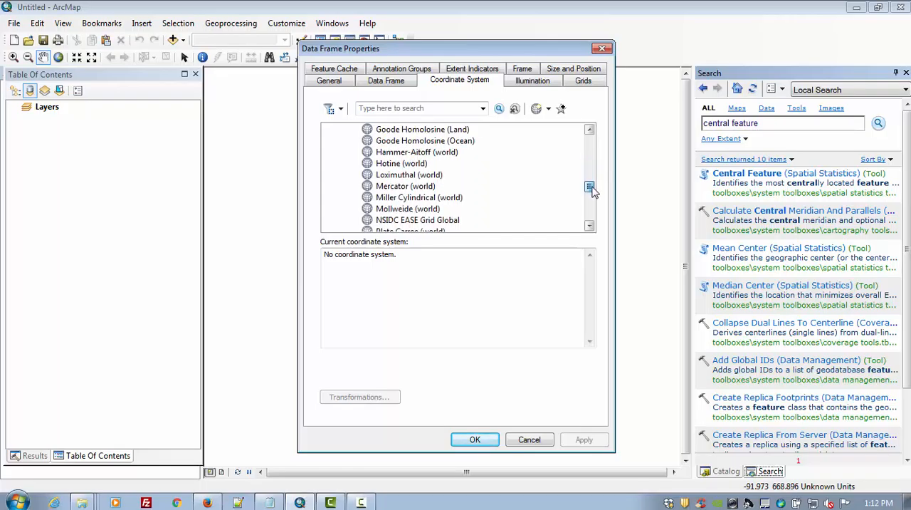
left_click(425, 188)
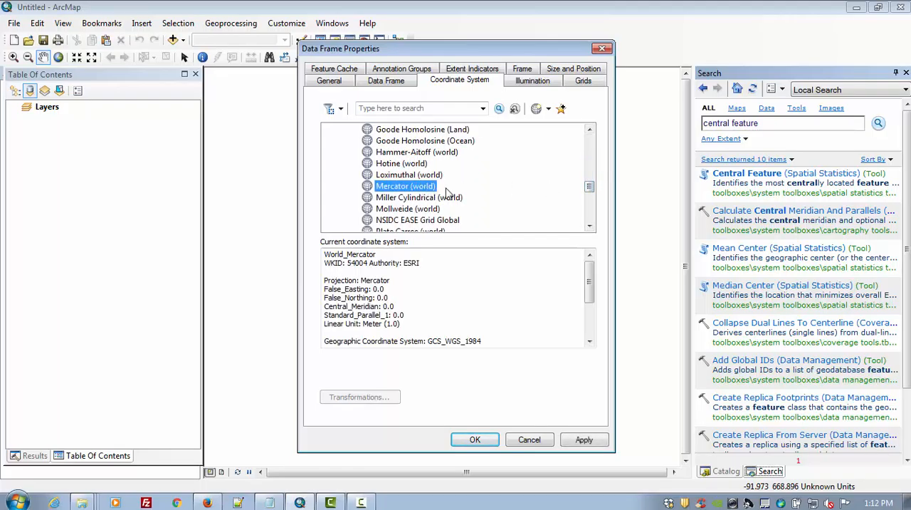
left_click(584, 441)
left_click(477, 440)
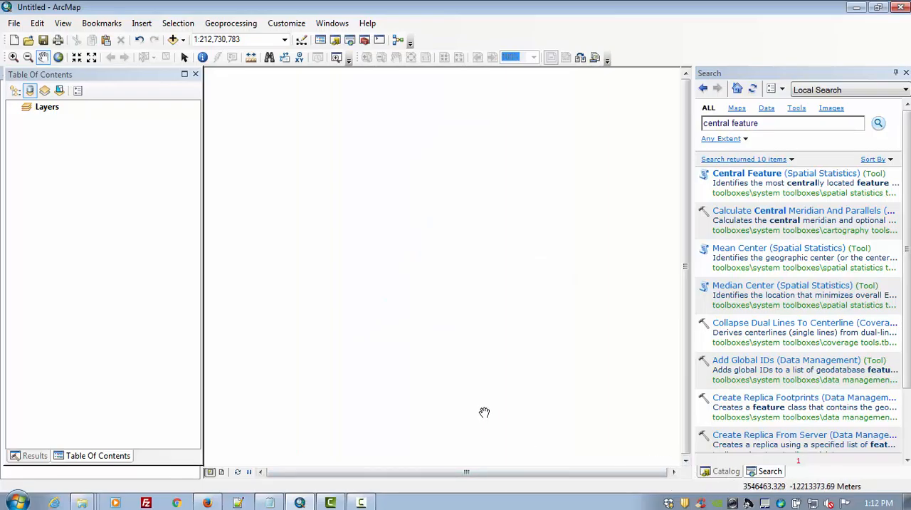
- Add states, BigCitesProjected and IKEA from lab3's ProjectionProblems.gdb to the map and color the IKEA points yellow
left_click(726, 471)
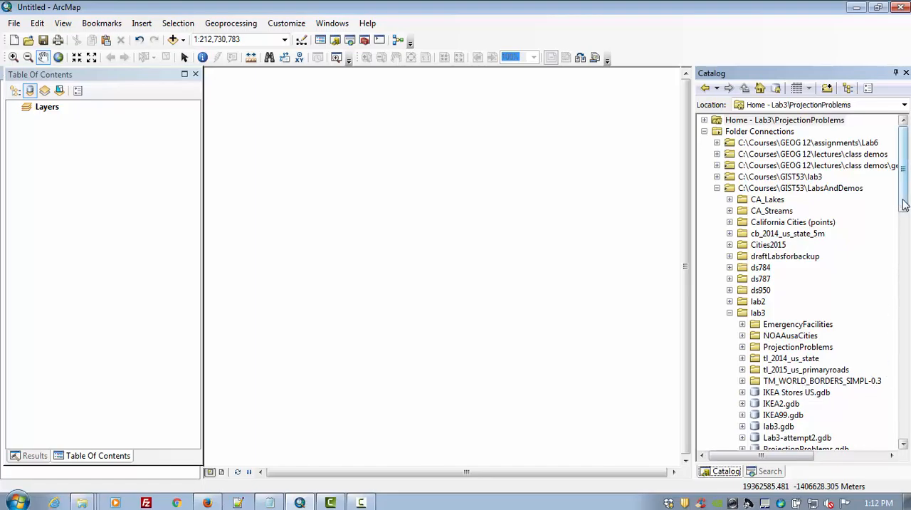
left_click_drag(905, 205, 908, 245)
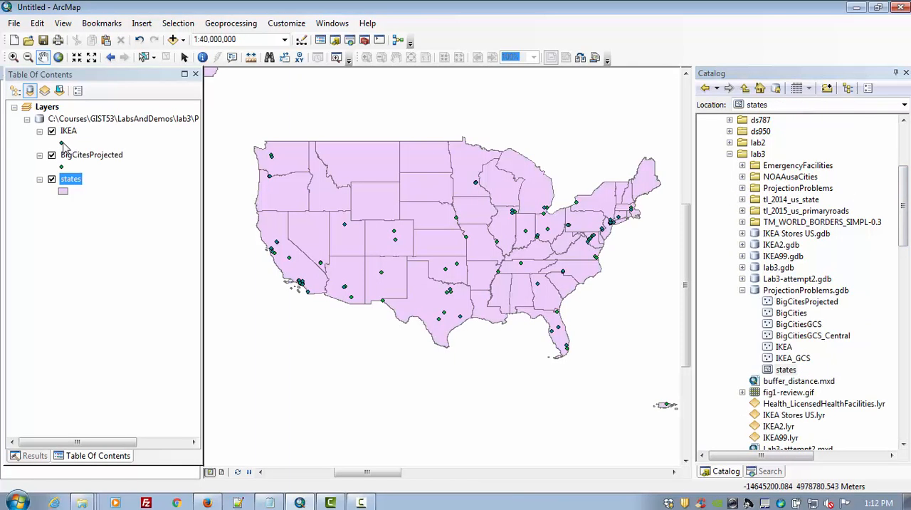
right_click(63, 146)
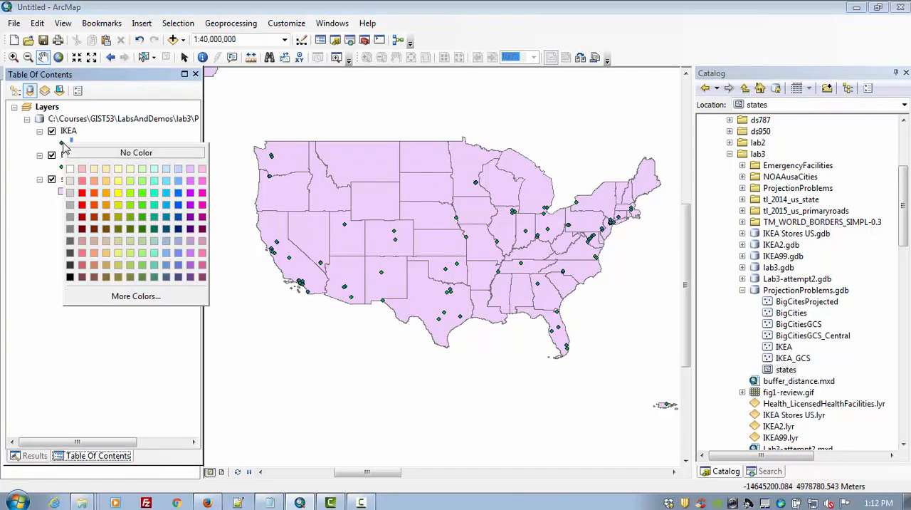
left_click(119, 192)
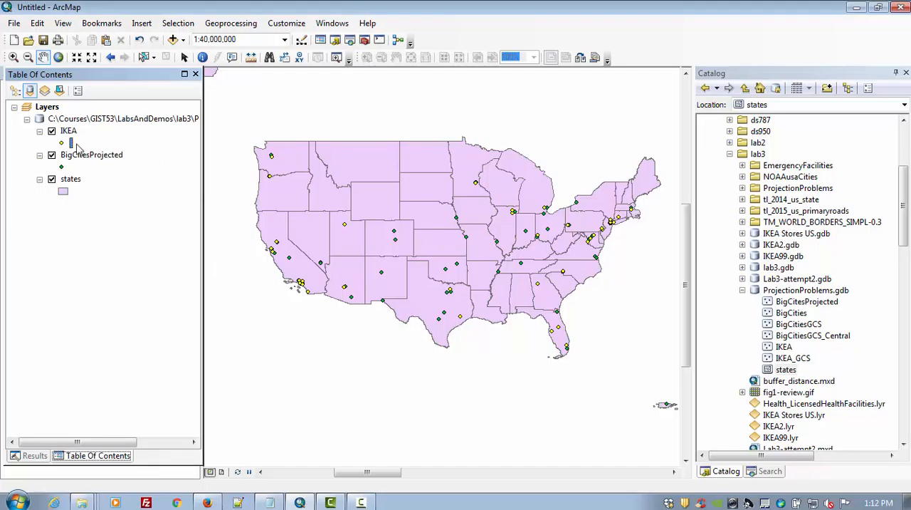